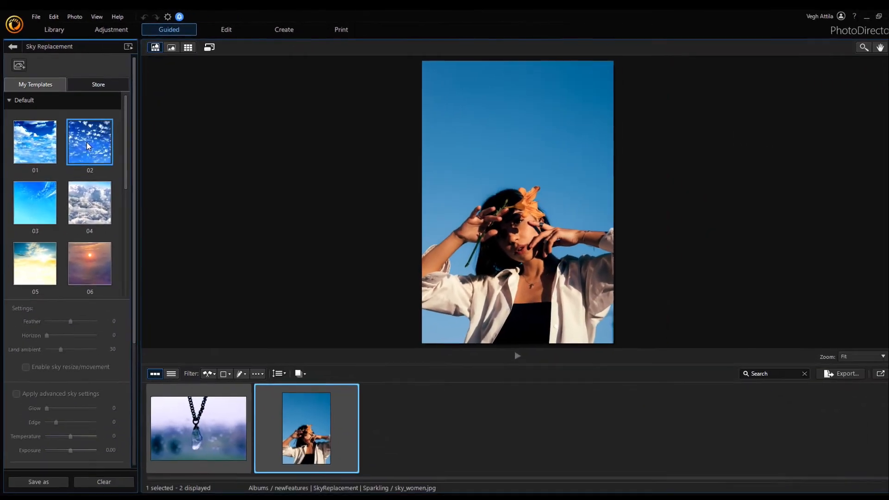
Try the default sky templates 02, 01, 03, 04 and 05 on the woman's portrait
left_click(86, 142)
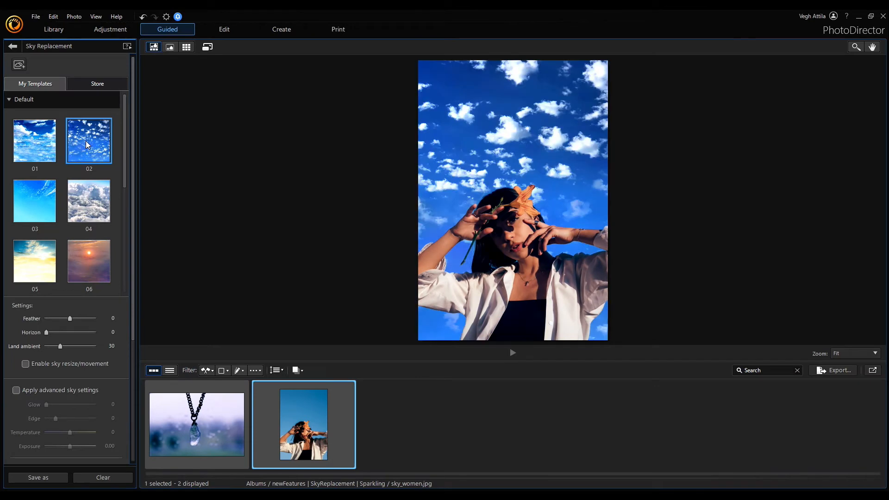
left_click(44, 148)
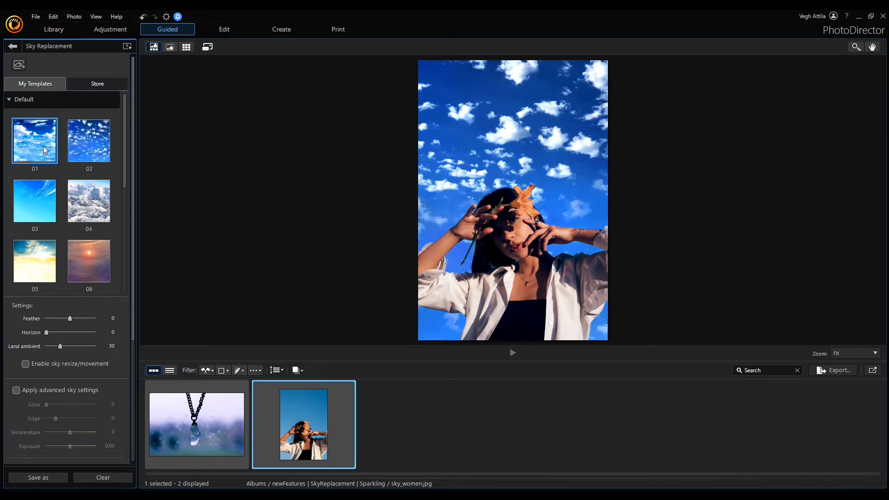
left_click(45, 202)
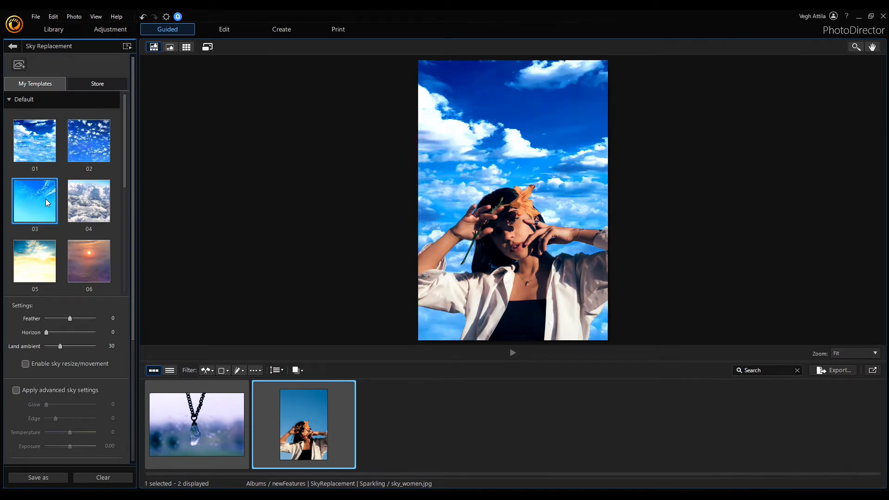
left_click(94, 202)
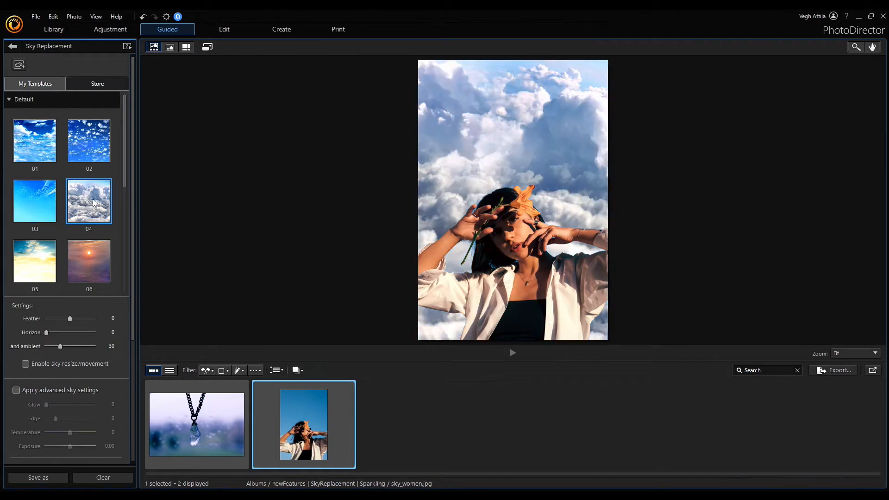
scroll(67, 233, "down", 3)
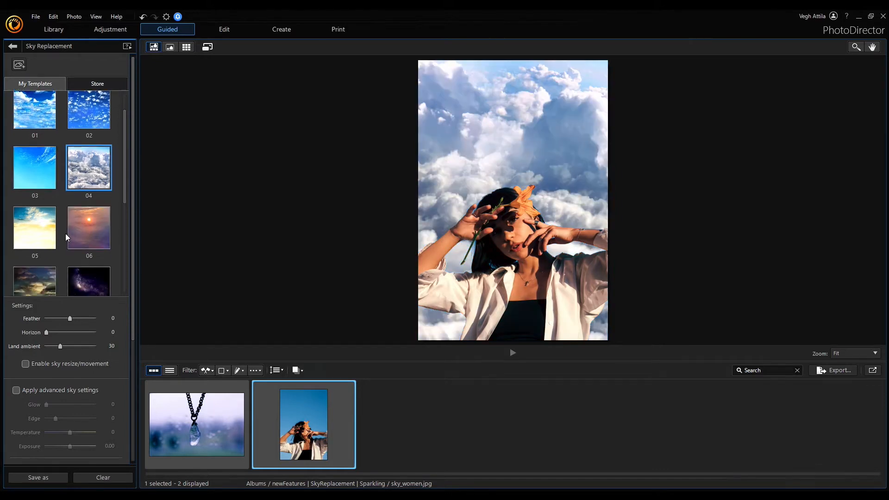
left_click(45, 233)
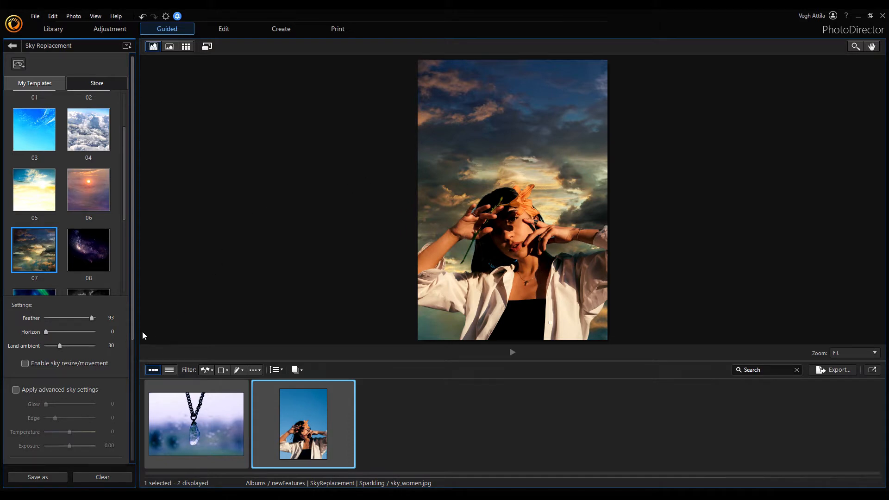
Enable sky resize/movement, shift the replacement sky right and down behind the woman, and turn the option off again
left_click(25, 363)
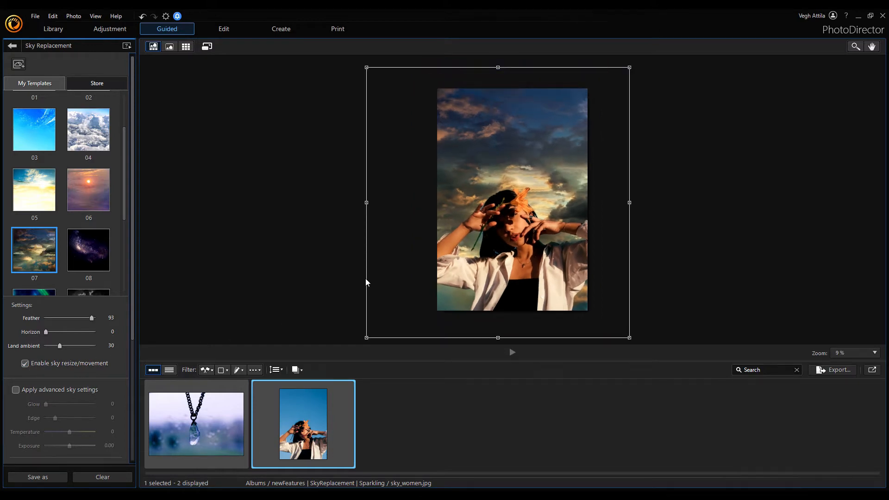
left_click_drag(410, 206, 438, 220)
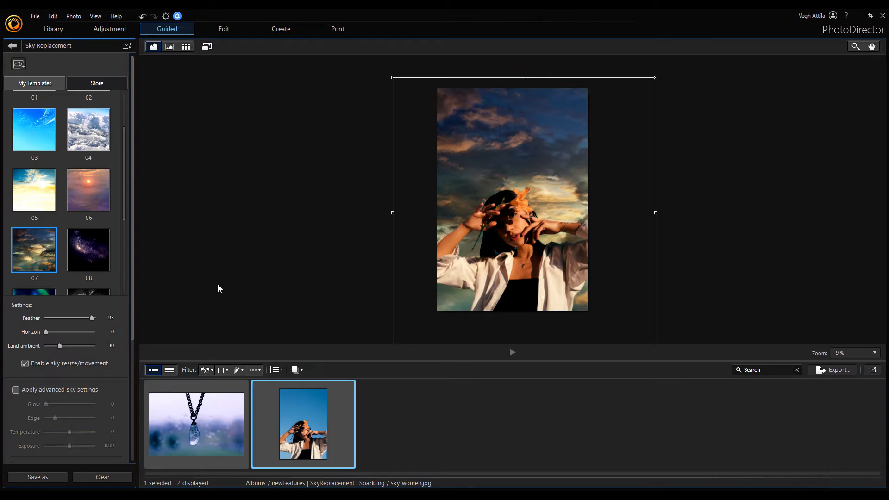
left_click(25, 364)
Try sky Feather values of 91 and 29 while inspecting the edge around the hair and flower at 100% zoom
left_click(854, 353)
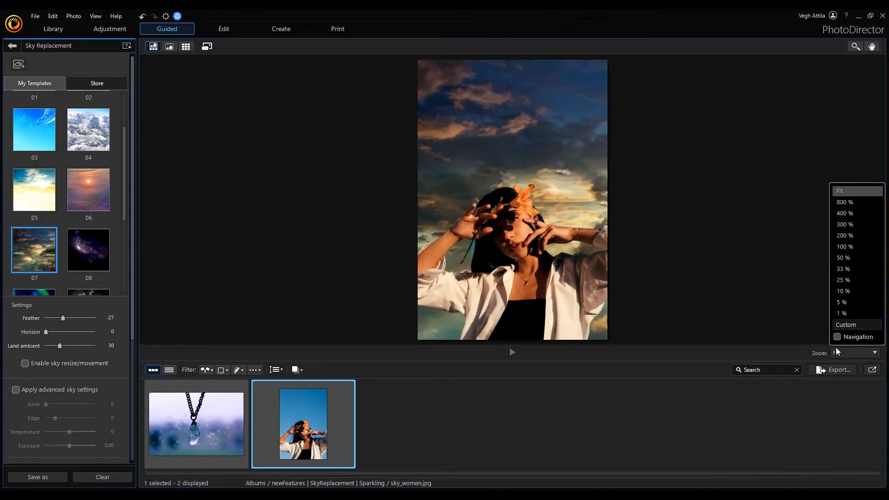
left_click(844, 247)
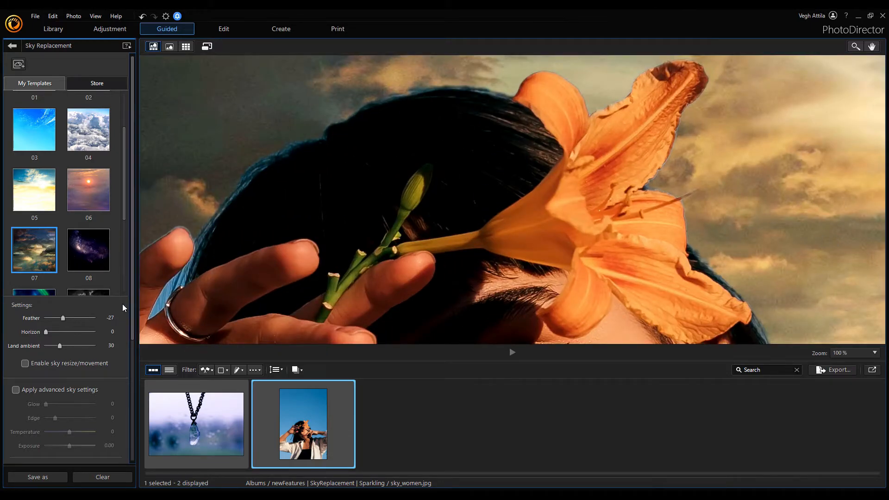
left_click_drag(569, 262, 526, 253)
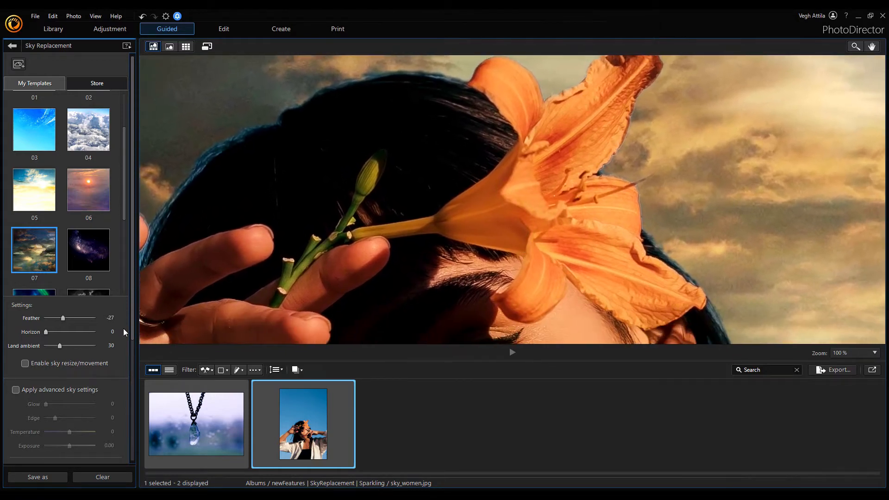
left_click_drag(63, 318, 84, 313)
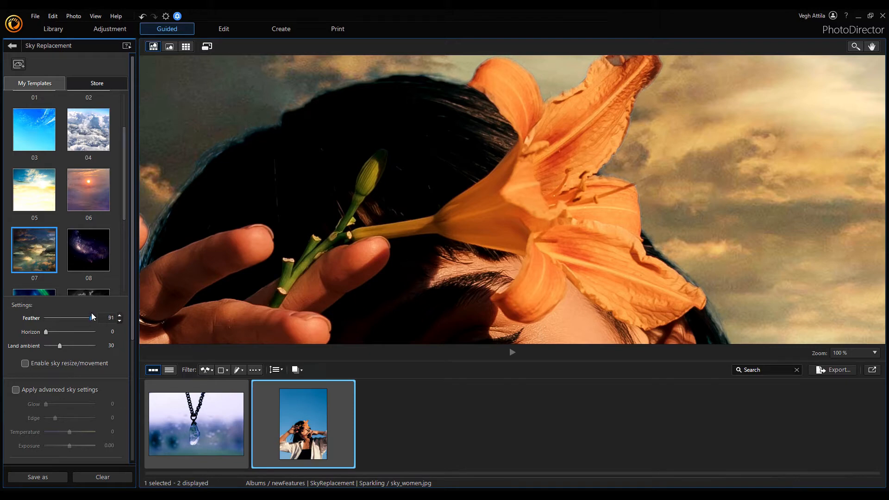
mouse_move(92, 313)
left_mouse_down()
mouse_move(71, 313)
mouse_move(79, 312)
left_mouse_up()
Inspect the sky edge around the woman's hand and wrist and try a Feather value of -31
left_click_drag(440, 287, 286, 64)
left_click_drag(628, 246, 457, 206)
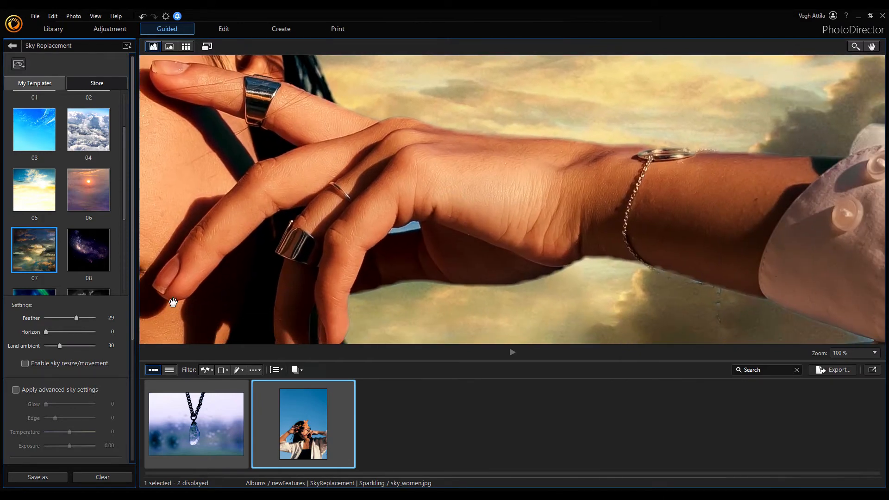
left_click_drag(77, 320, 63, 319)
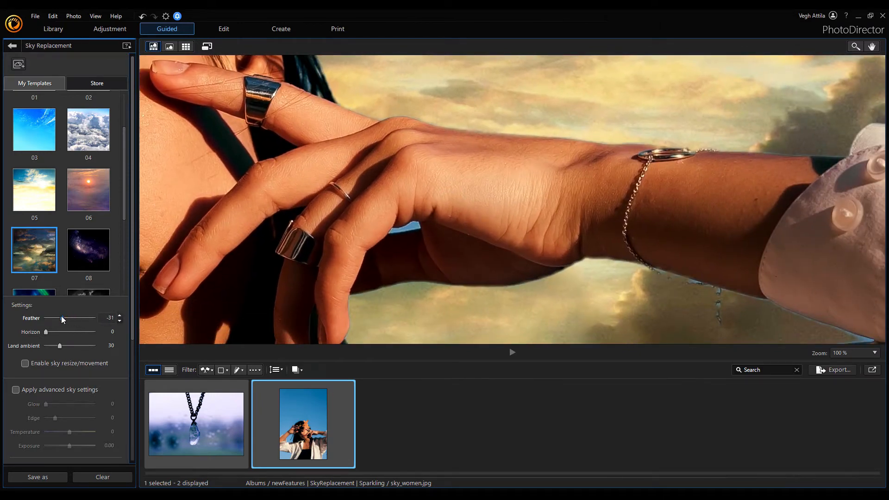
left_click(864, 353)
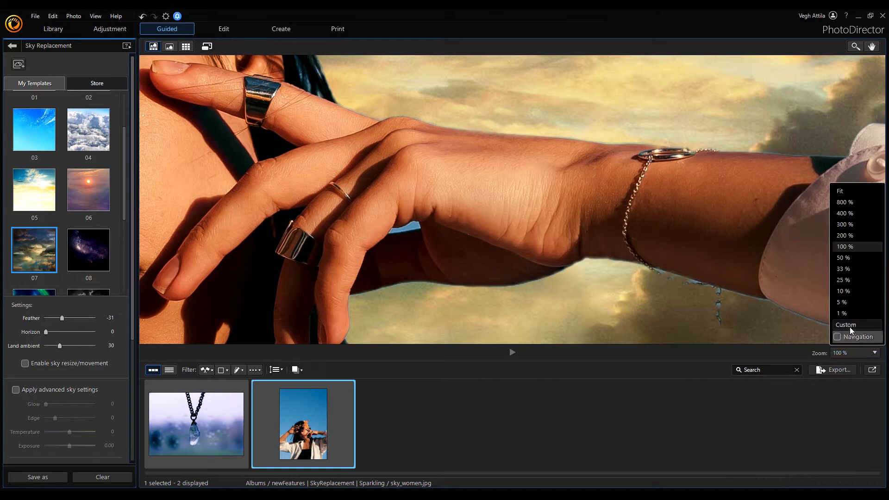
left_click(844, 188)
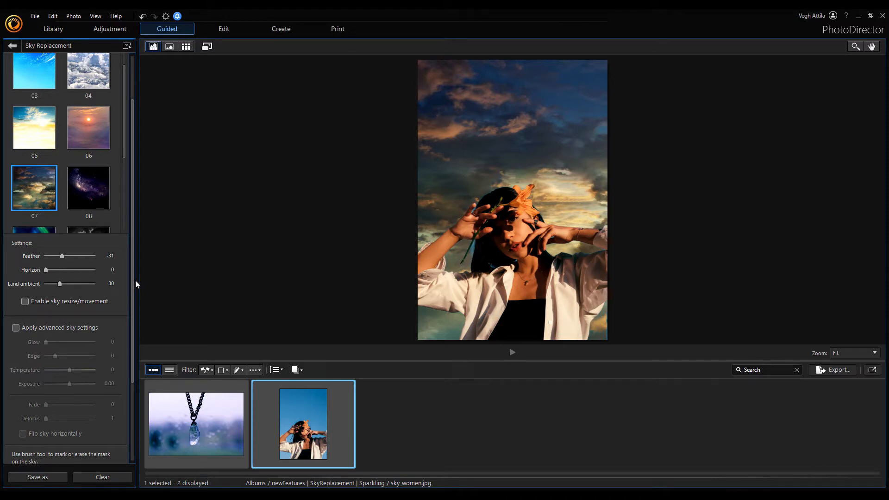
Set the sky Feather to 52 while checking the edges of the hair and fingers at 100% zoom
left_click_drag(132, 283, 133, 385)
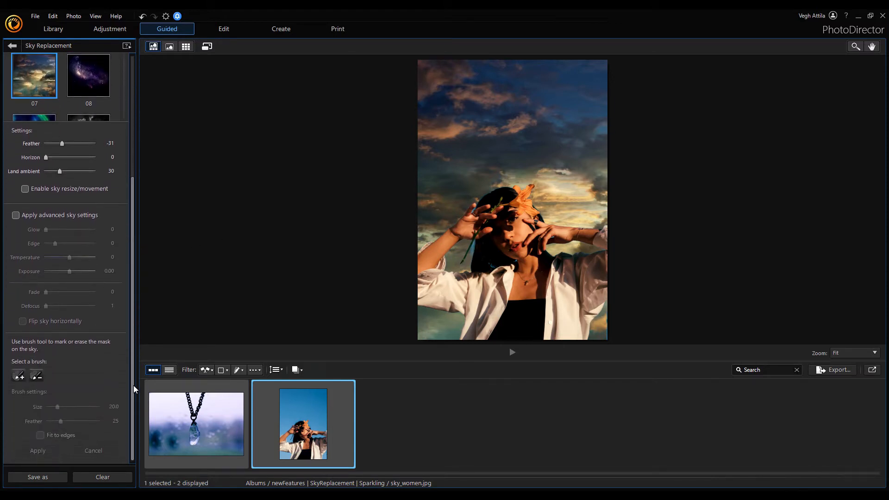
left_click(847, 354)
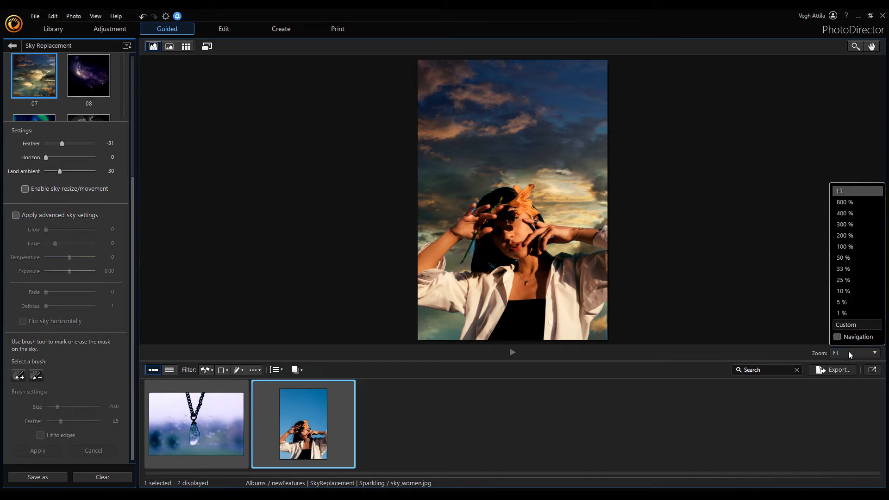
left_click(851, 247)
left_click_drag(290, 302, 337, 279)
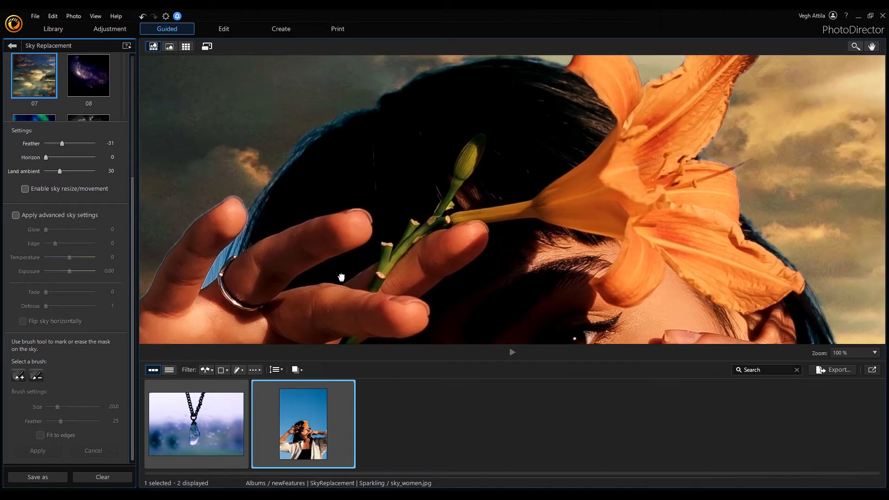
scroll(86, 208, "up", 2)
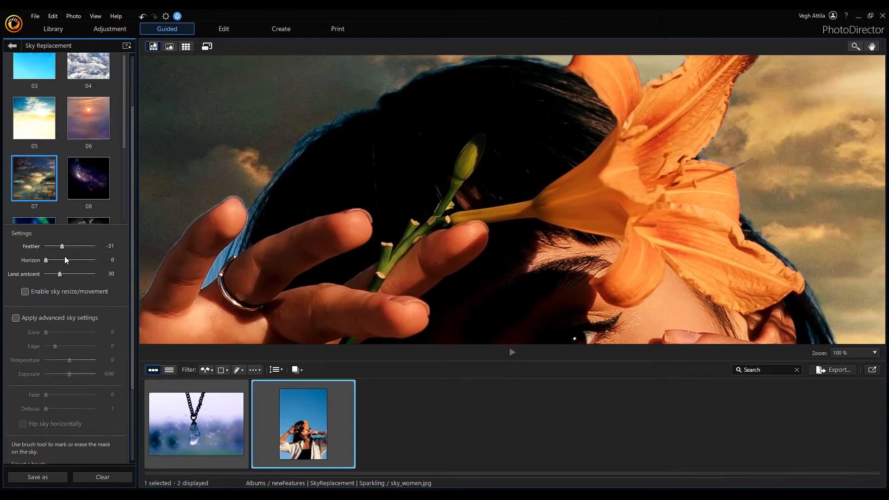
left_click_drag(63, 246, 82, 246)
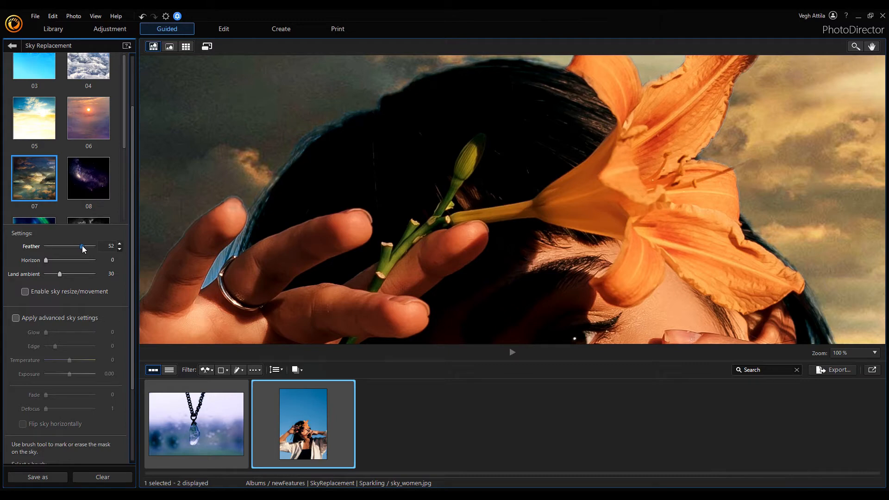
Add the hair gap beside the green stem to the sky mask with the mask-adding brush
left_click_drag(218, 300, 347, 262)
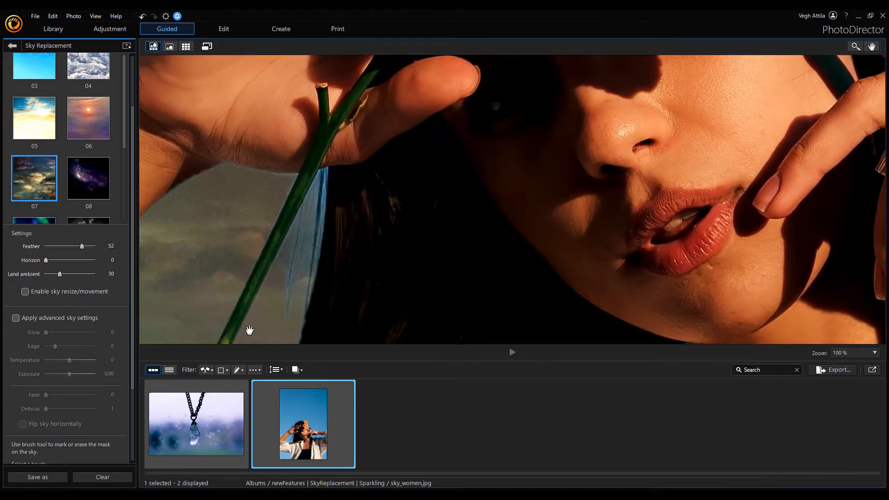
left_click_drag(131, 326, 132, 407)
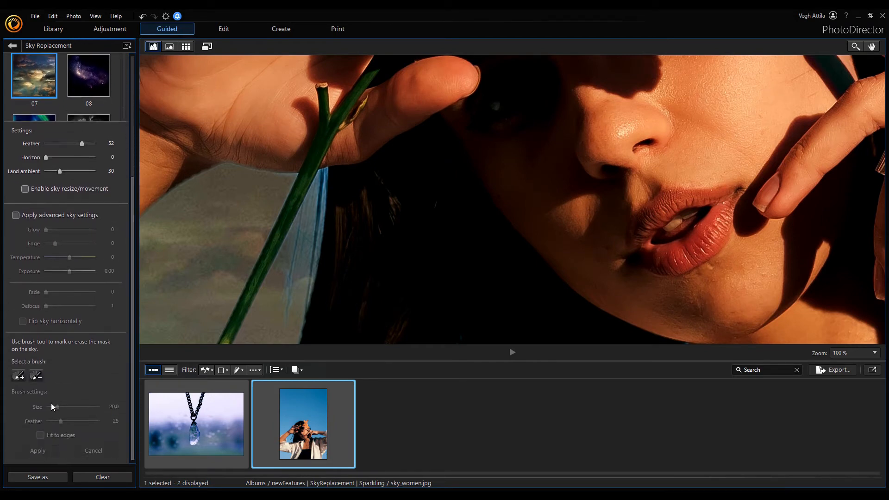
left_click(19, 378)
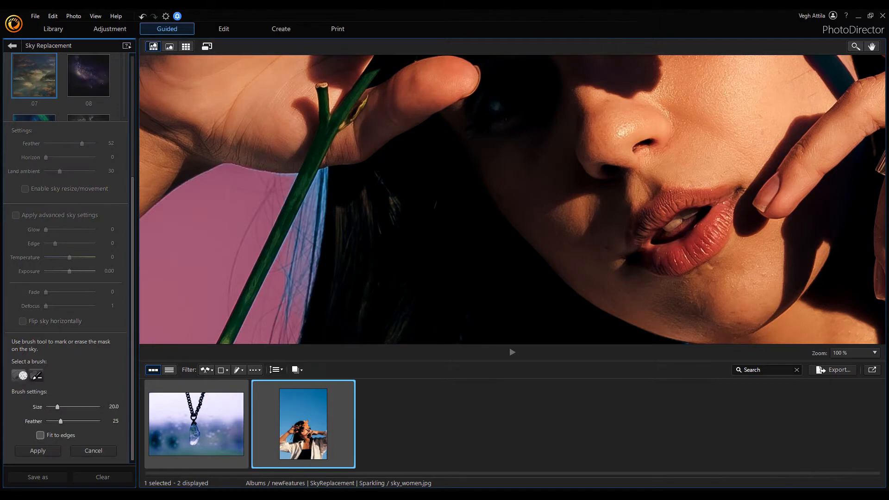
mouse_move(274, 303)
left_mouse_down()
mouse_move(297, 265)
mouse_move(285, 327)
mouse_move(301, 261)
mouse_move(289, 272)
mouse_move(320, 190)
mouse_move(305, 286)
mouse_move(321, 177)
left_mouse_up()
scroll(321, 176, "down", 5)
Refine the sky mask along the hair edge beside the ringed hand with a size 11 brush and leave mask editing
left_click(855, 354)
left_click(852, 188)
left_click(854, 353)
left_click(851, 275)
left_click_drag(177, 284, 215, 222)
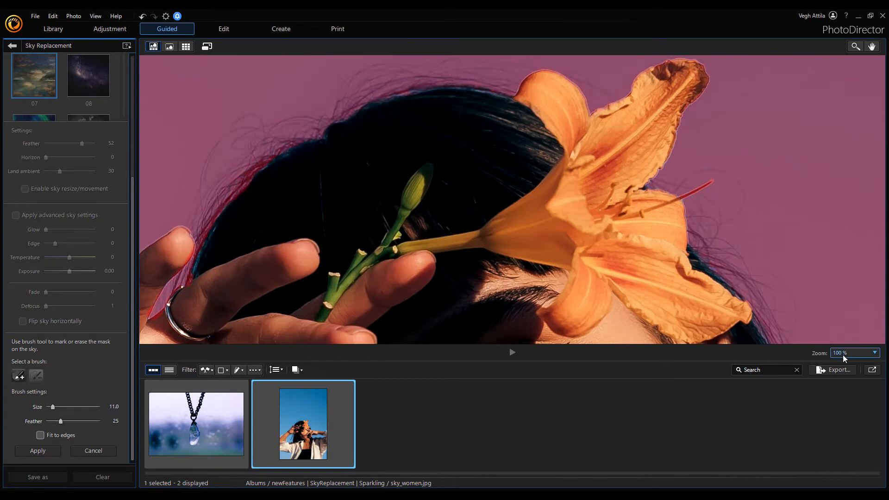
left_click(855, 353)
left_click(851, 187)
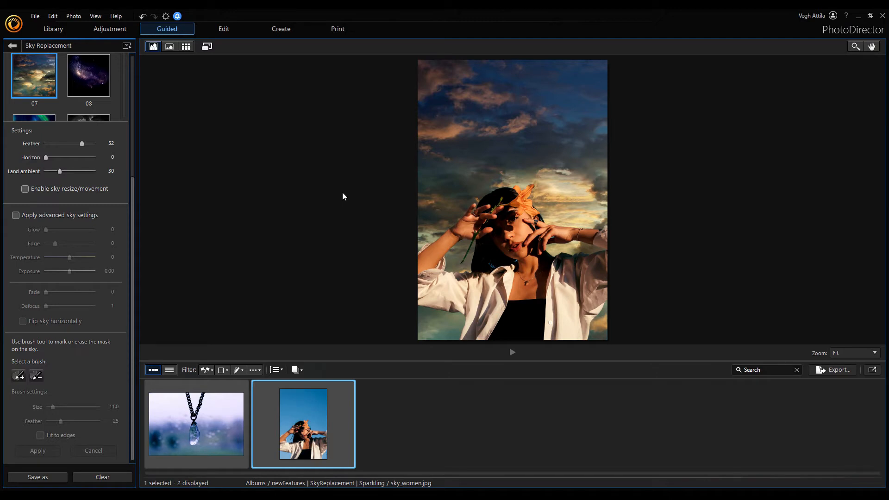
Import sky.jpg from the photo folder as a custom sky and apply it to the woman's portrait
left_click_drag(132, 248, 133, 115)
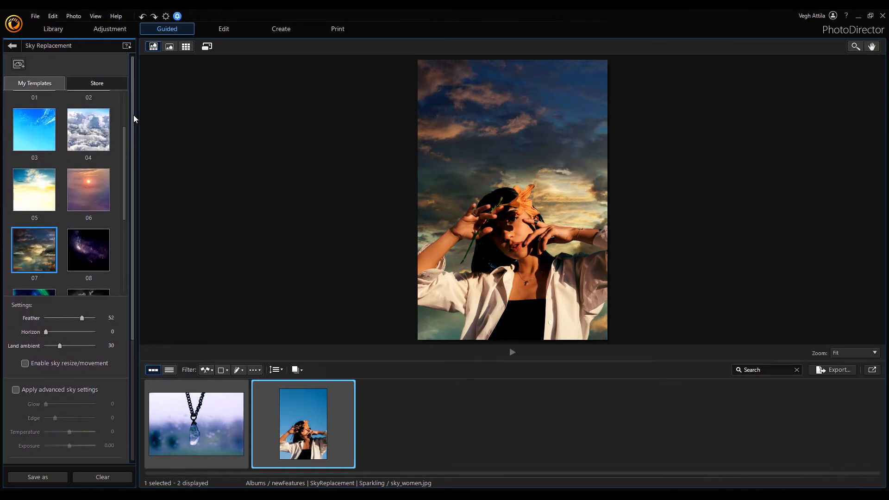
left_click(22, 61)
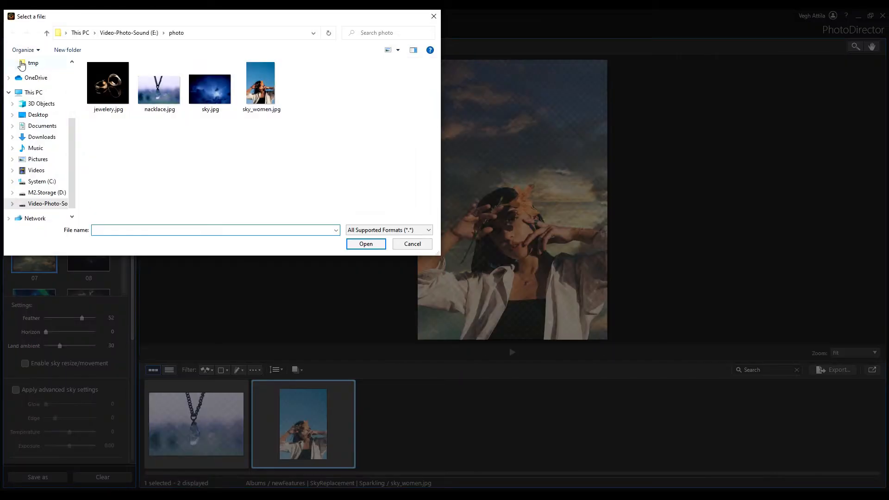
left_click(210, 92)
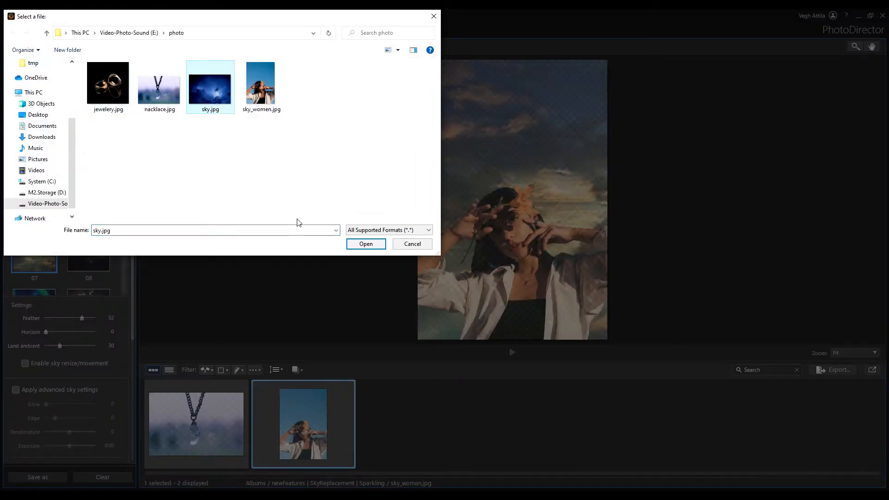
left_click(366, 244)
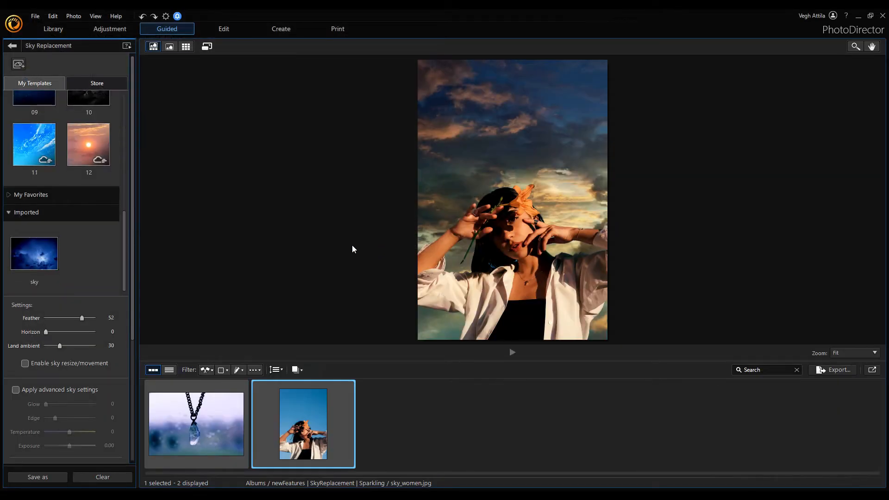
left_click(43, 257)
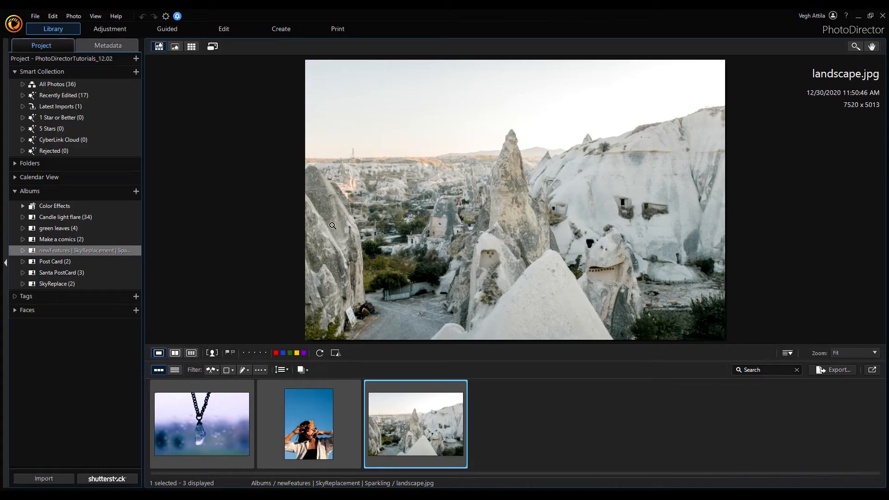
Open Sky Replacement for landscape.jpg, try default sky 04 and apply default sky 06
left_click(175, 33)
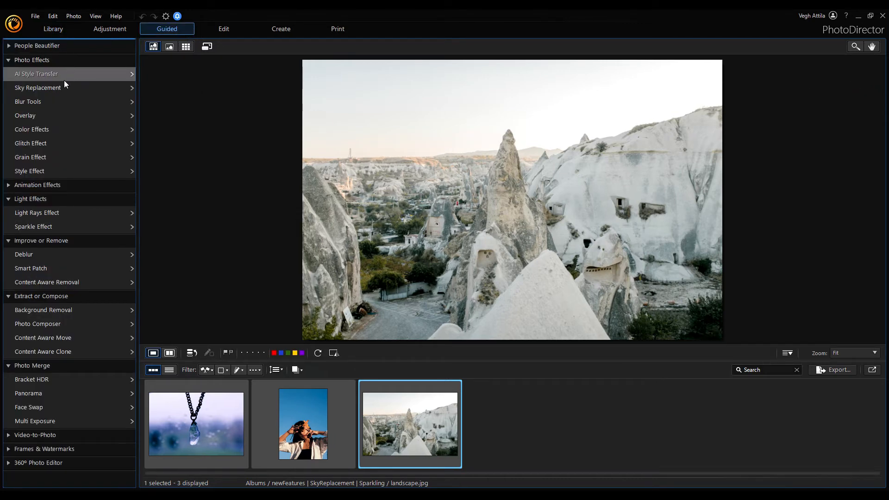
left_click(54, 88)
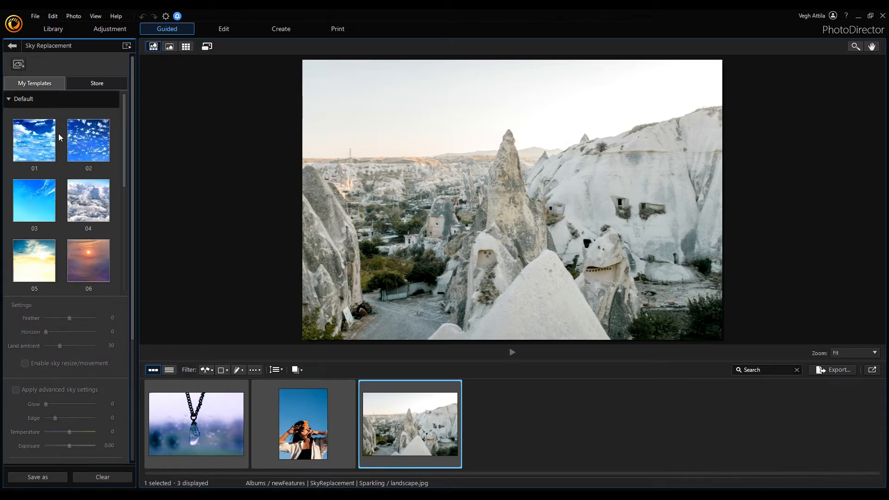
left_click(90, 205)
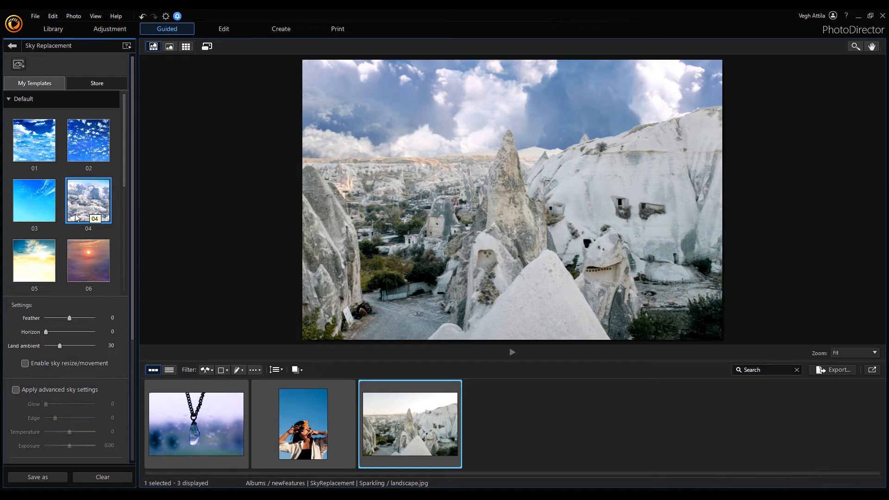
scroll(91, 234, "down", 1)
left_click(91, 234)
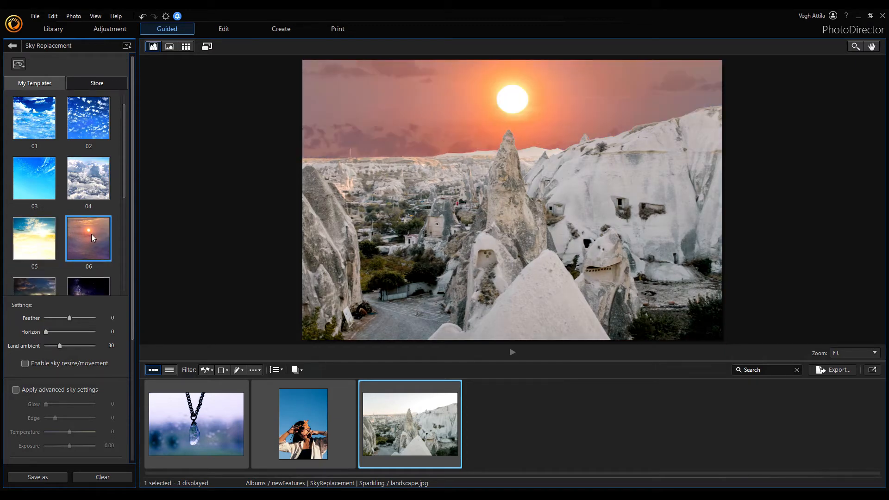
Enable the advanced sky settings for the landscape's sky and set Temperature to -2 and Exposure to -0.49
scroll(91, 234, "down", 3)
left_click_drag(131, 239, 128, 360)
left_click(16, 215)
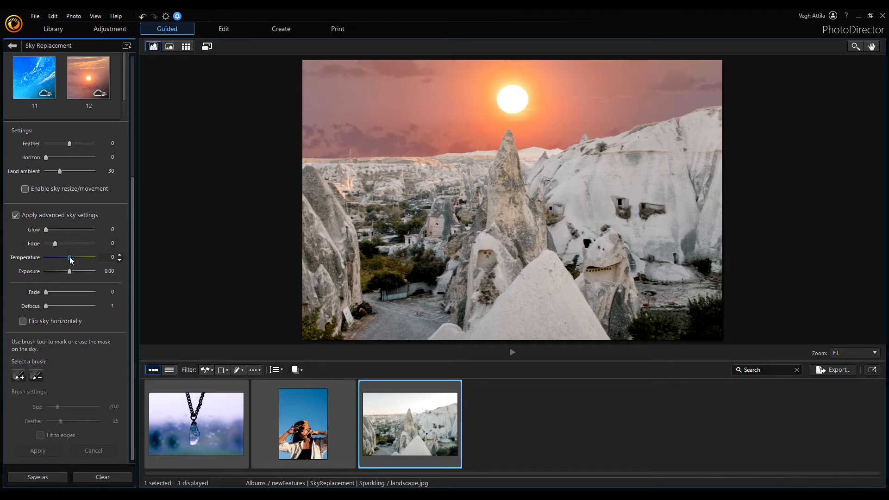
left_click_drag(72, 258, 66, 271)
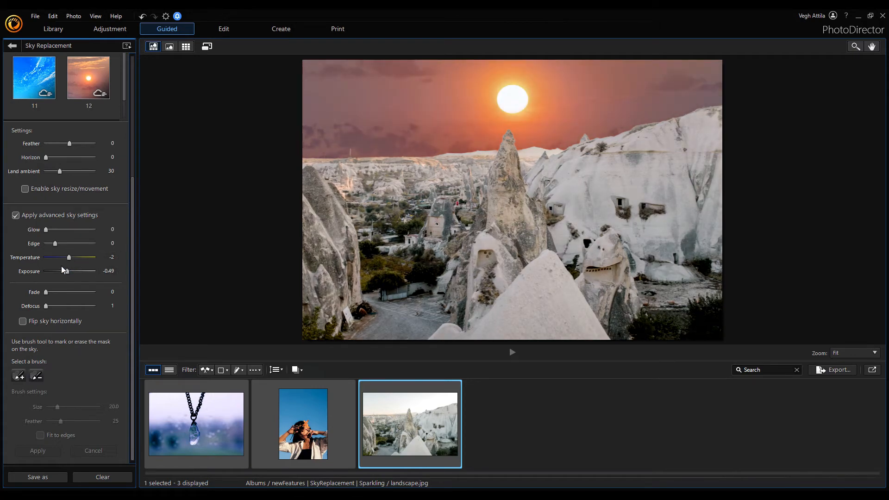
Set the landscape's Land ambient to 78 and try the Horizon setting, leaving Horizon at 0
scroll(24, 282, "up", 3)
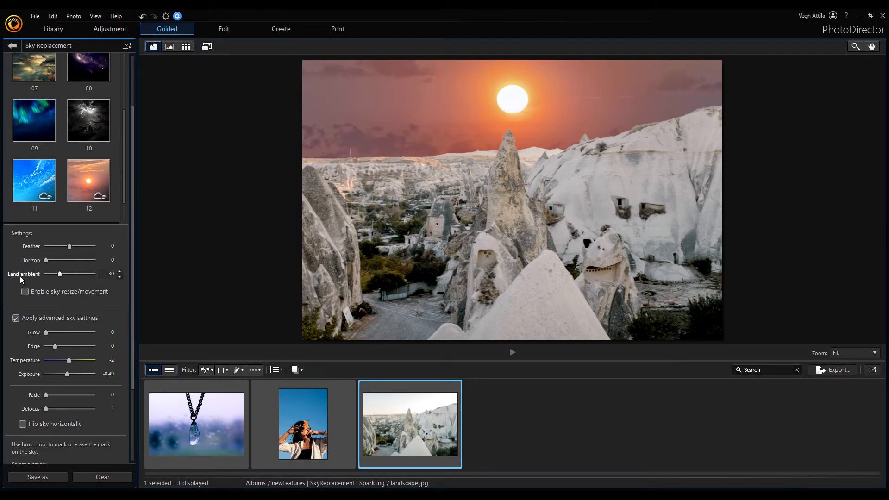
left_click_drag(60, 274, 81, 275)
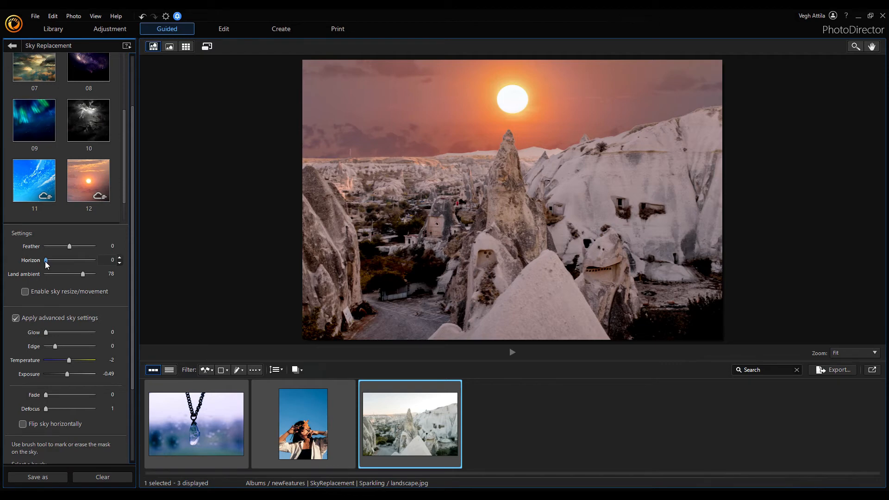
mouse_move(46, 260)
left_mouse_down()
mouse_move(74, 268)
mouse_move(44, 265)
left_mouse_up()
Inspect the replaced sky and the rock edges of the landscape at 100 % zoom
left_click(842, 353)
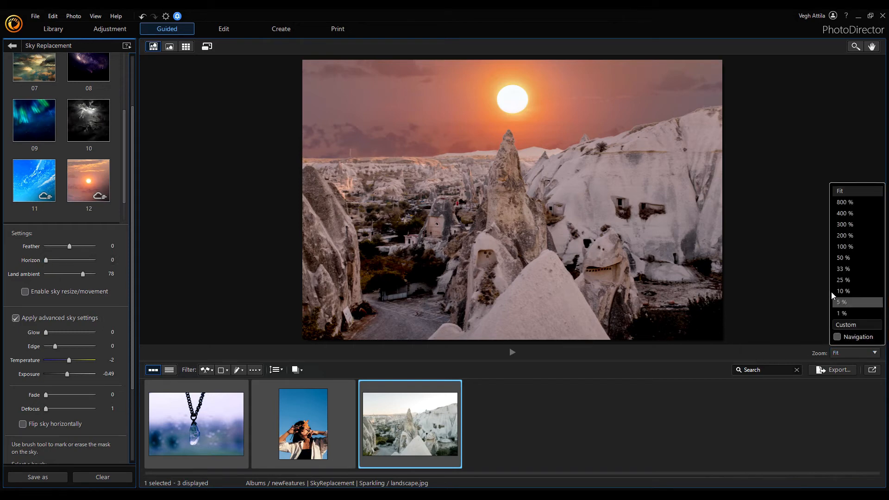
left_click(850, 248)
left_click_drag(444, 119, 428, 277)
left_click_drag(661, 214, 514, 247)
left_click_drag(329, 273, 411, 257)
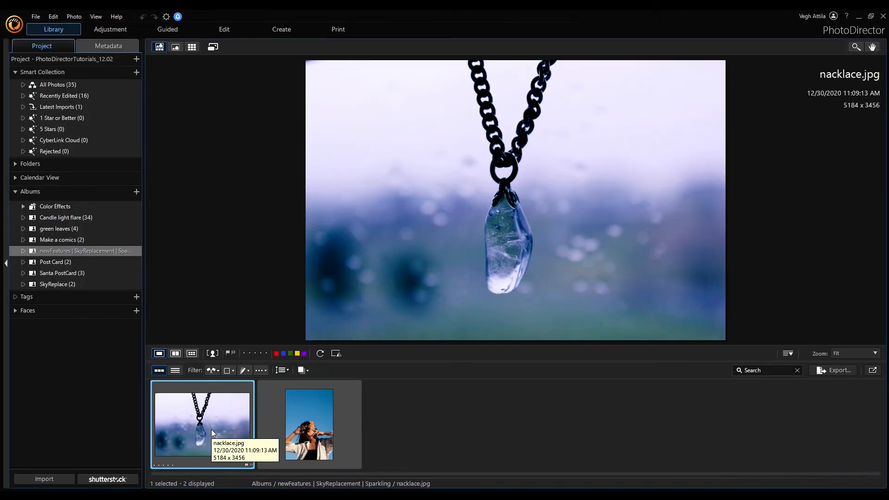
Open the Sparkle Effect for nacklace.jpg and change the automatically added sparkles to the pale gold multi-ray star style
left_click(166, 33)
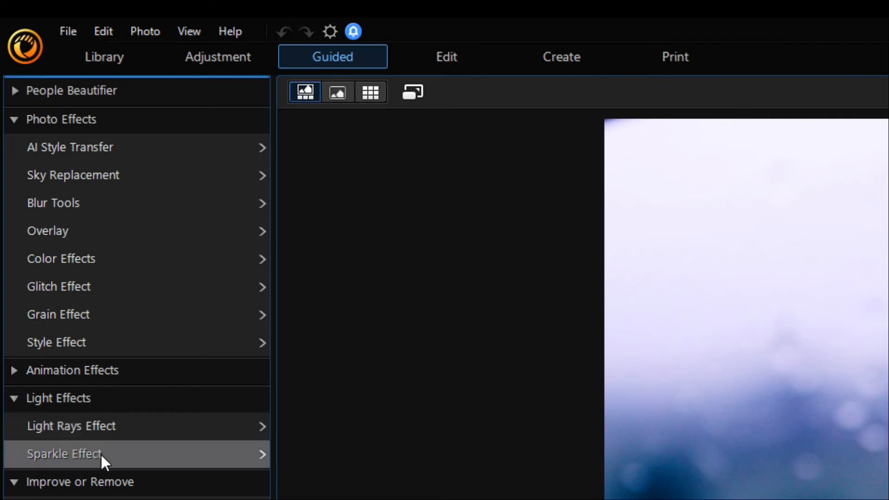
left_click(101, 454)
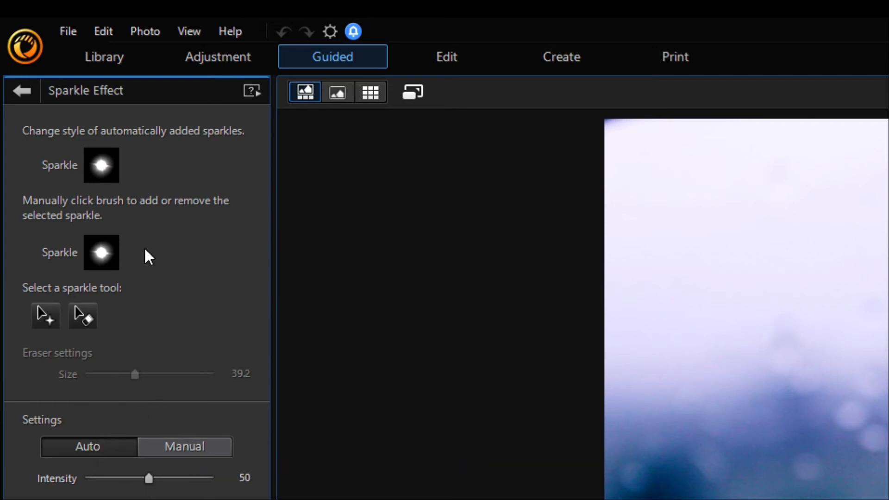
left_click(110, 166)
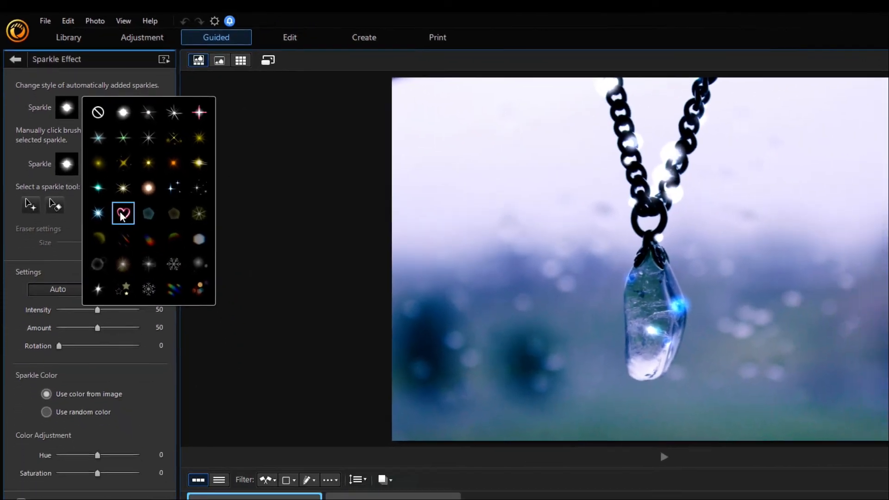
left_click(122, 187)
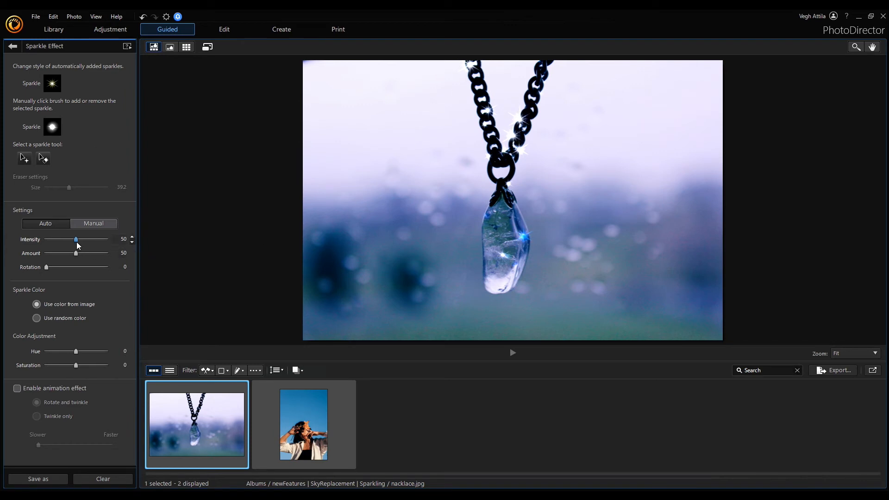
Set the automatic sparkles' Intensity to 41 and Amount to 47, and increase their Rotation slightly
mouse_move(86, 240)
left_mouse_down()
mouse_move(57, 240)
mouse_move(69, 242)
left_mouse_up()
mouse_move(76, 252)
left_mouse_down()
mouse_move(54, 251)
mouse_move(93, 250)
mouse_move(65, 251)
mouse_move(74, 251)
left_mouse_up()
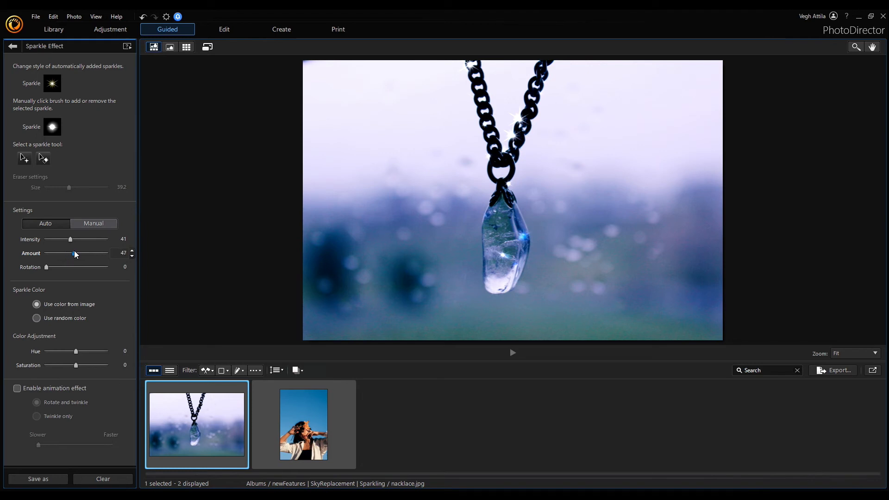
mouse_move(46, 266)
left_mouse_down()
mouse_move(69, 267)
mouse_move(53, 267)
left_mouse_up()
Switch to the manual sparkle settings and add blue star sparkles on the chain, the pendant and the background beside it
left_click(96, 222)
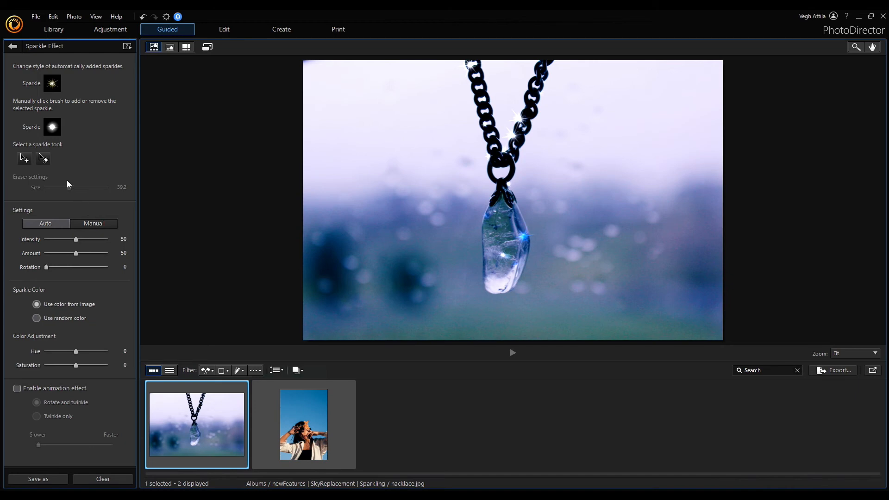
left_click(53, 128)
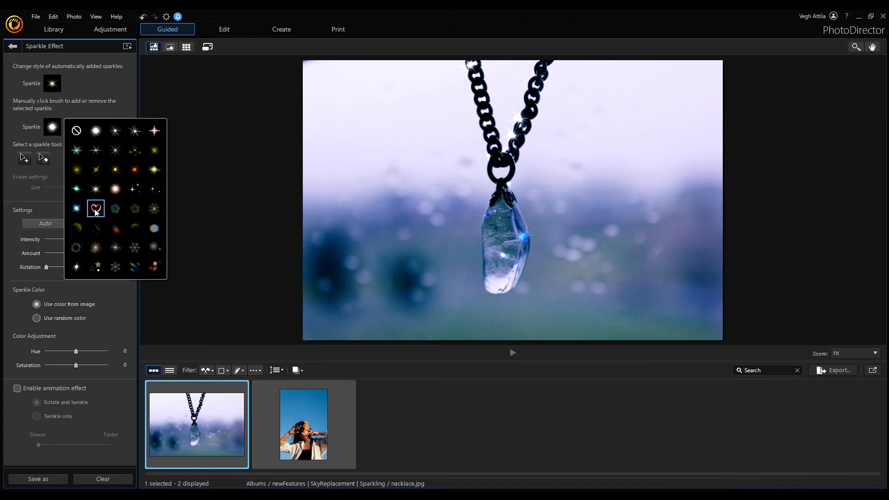
left_click(77, 209)
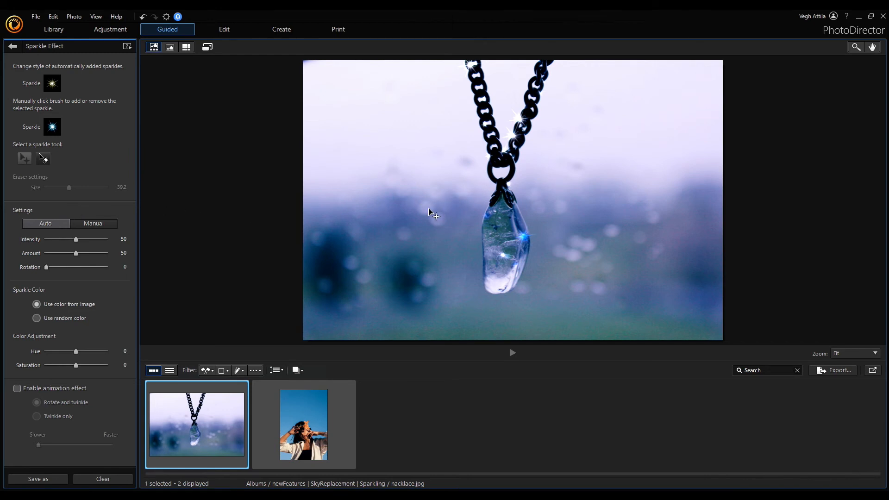
left_click(392, 180)
left_click(523, 262)
left_click(421, 280)
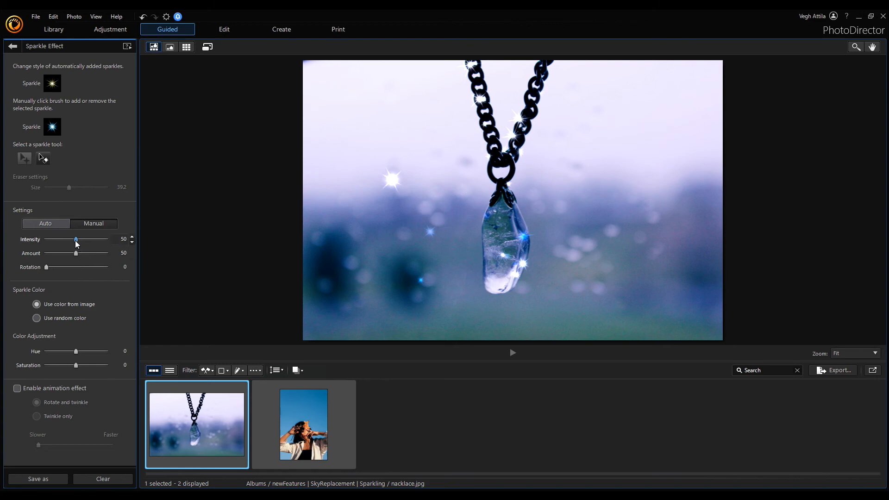
Try Intensity 95 on the manual sparkles, and settle on Intensity 31, Amount 59 and Rotation 109
left_click_drag(75, 240, 103, 239)
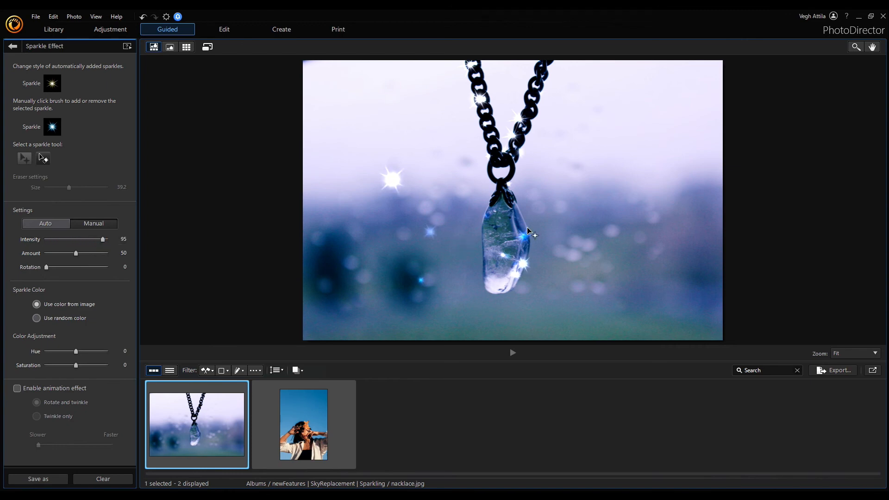
left_click_drag(104, 238, 65, 240)
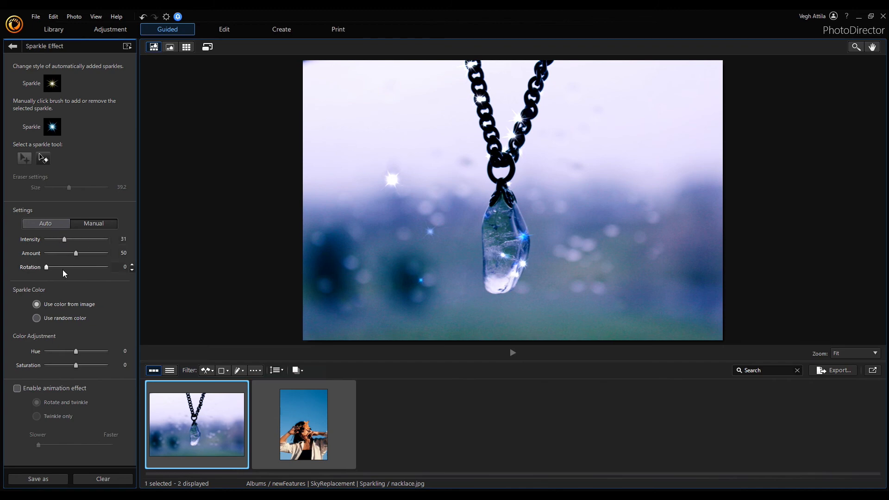
mouse_move(75, 253)
left_mouse_down()
mouse_move(52, 254)
mouse_move(80, 253)
mouse_move(64, 267)
left_mouse_up()
Give the manual sparkles random color with Hue -50 and enable the sparkle animation effect
left_click(46, 320)
left_click(37, 318)
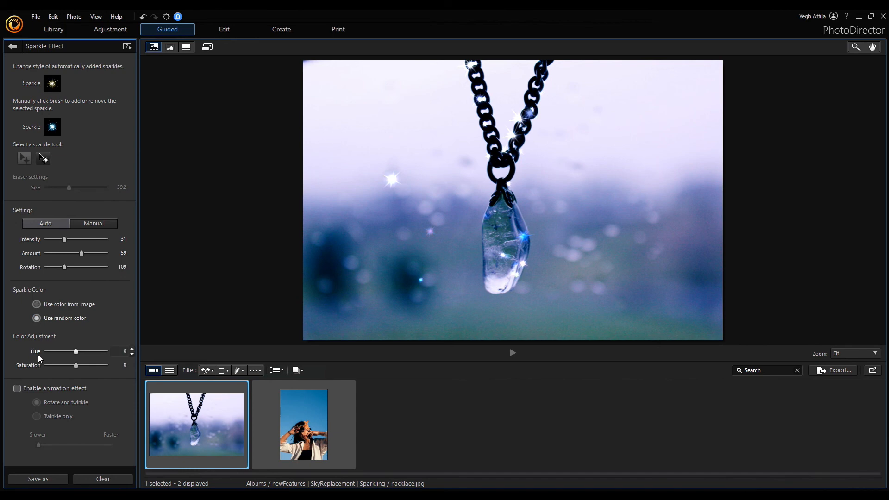
left_click_drag(77, 351, 66, 350)
left_click(17, 388)
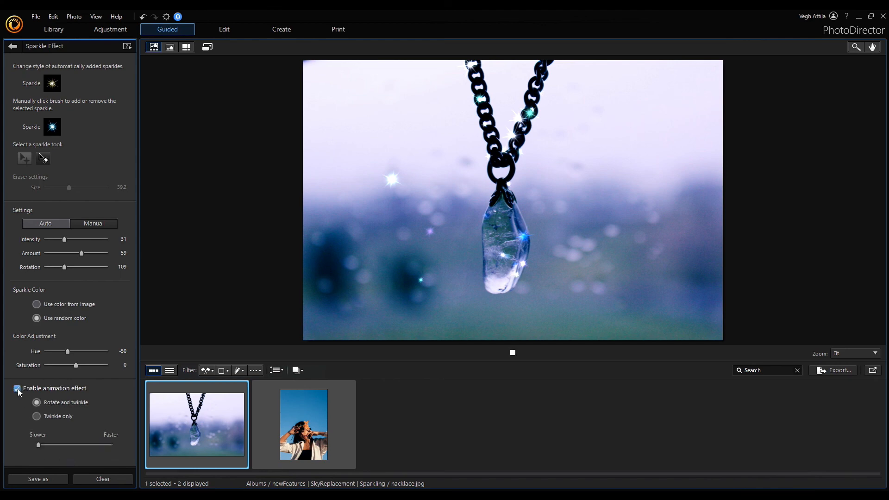